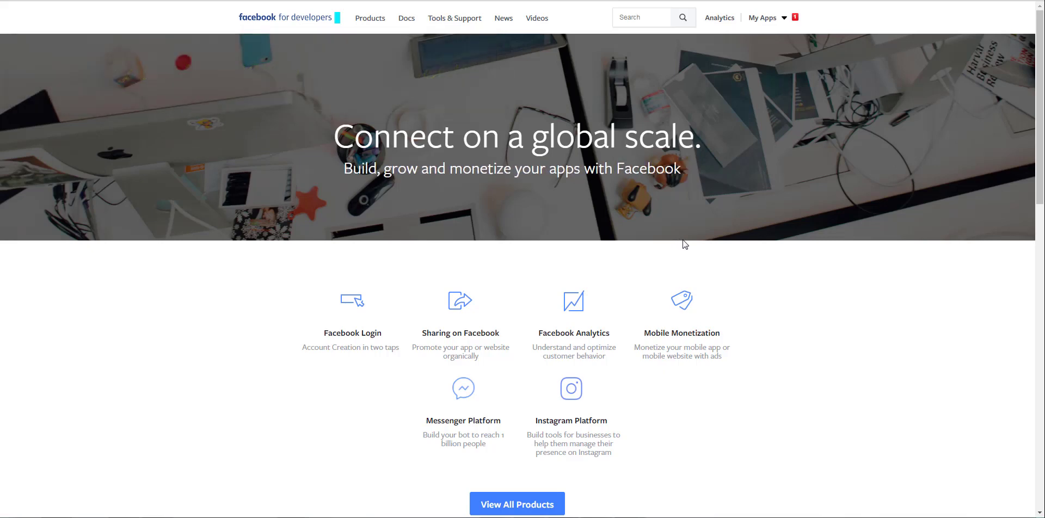
# - Create a new Facebook app ID with the display name "My app", keeping the prefilled contact email
pyautogui.moveTo(782, 25)
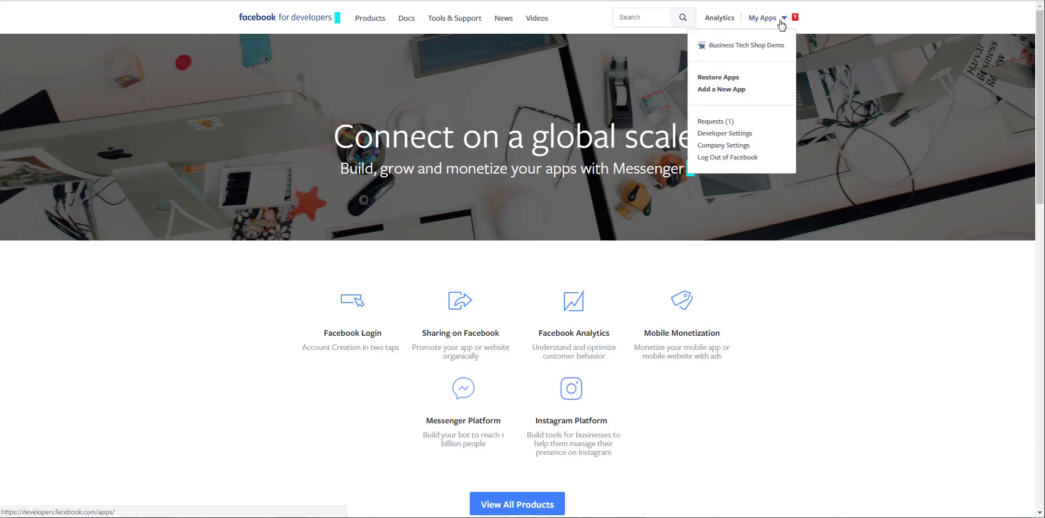
pyautogui.click(733, 90)
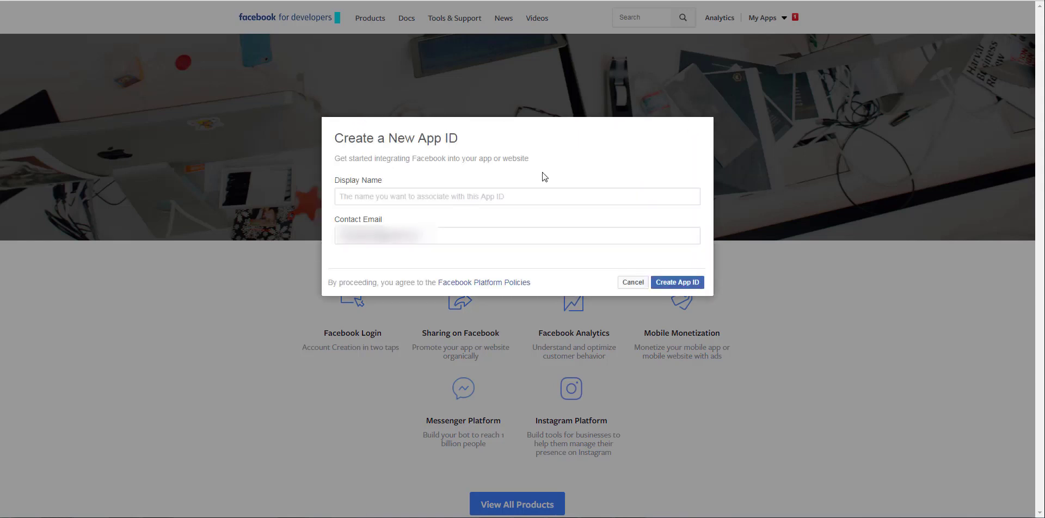
pyautogui.click(504, 197)
pyautogui.write('My app')
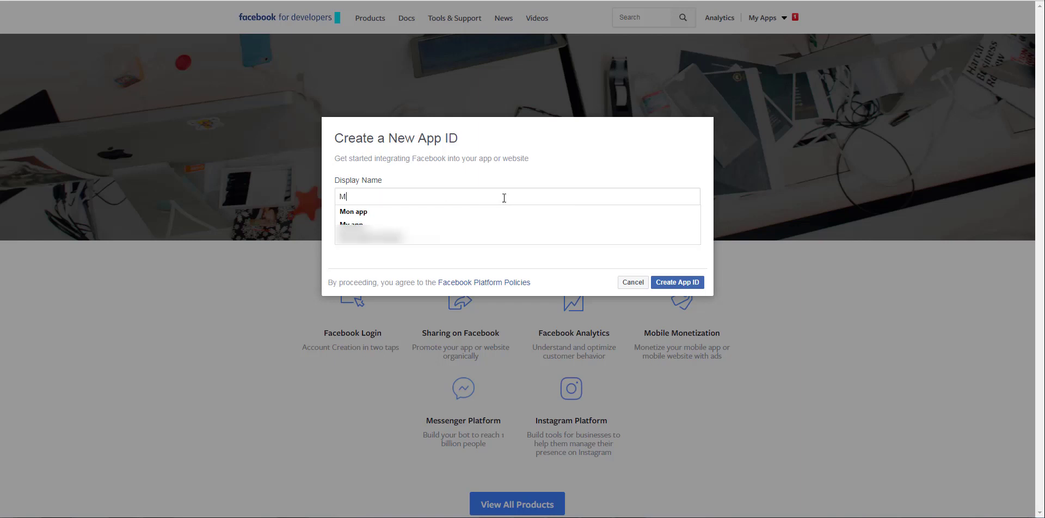
pyautogui.click(522, 185)
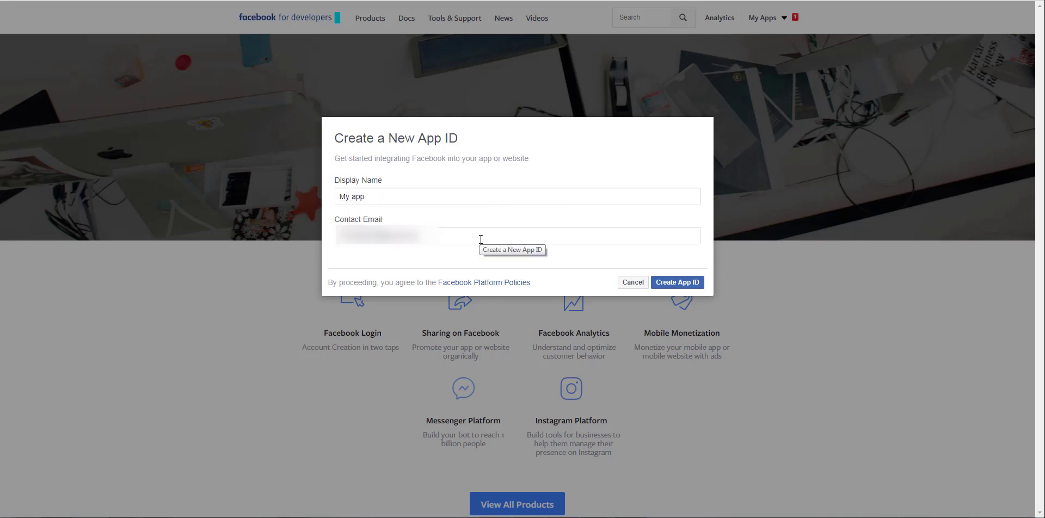
pyautogui.click(677, 282)
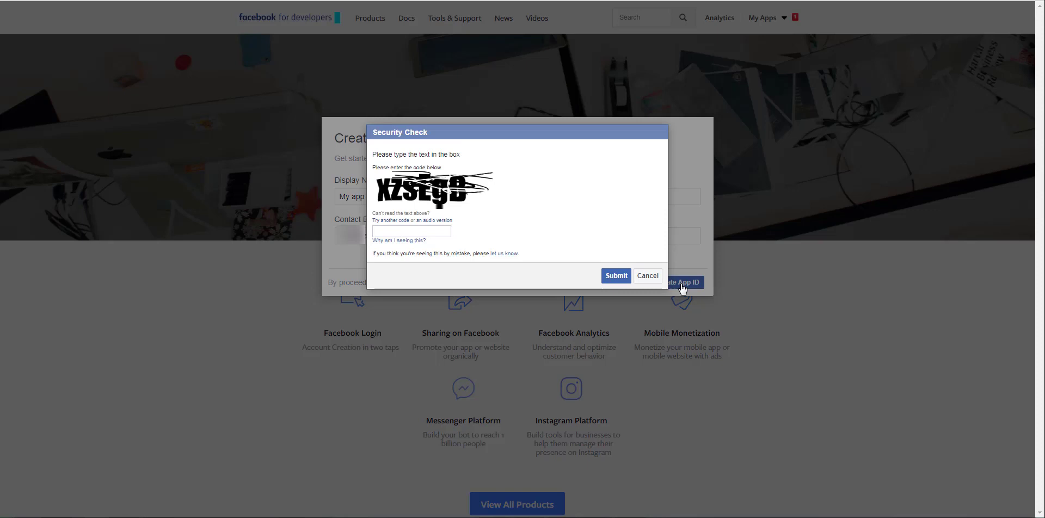
# - Complete the security check by entering the displayed captcha code and submitting it
pyautogui.click(416, 229)
pyautogui.write('XZSEgB')
pyautogui.click(613, 276)
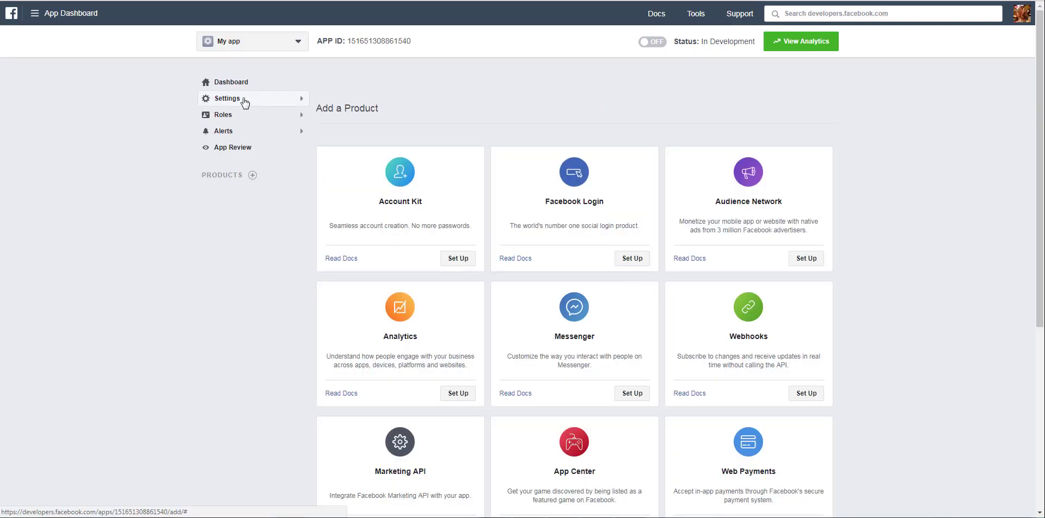
# - Copy the App ID from the app's basic settings into the Facebook Application ID field of the PrestaShop Facebook Wall Posts module
pyautogui.click(243, 102)
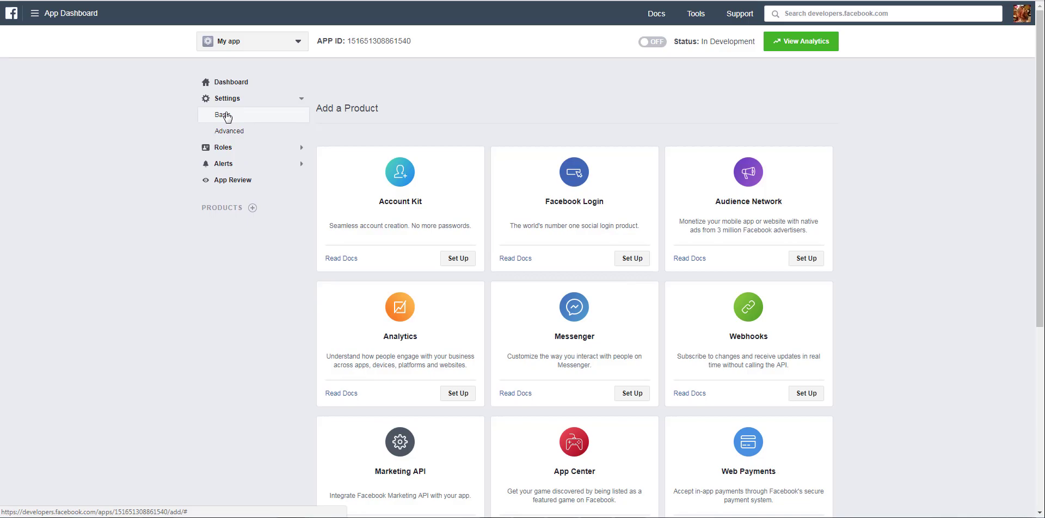
pyautogui.click(224, 116)
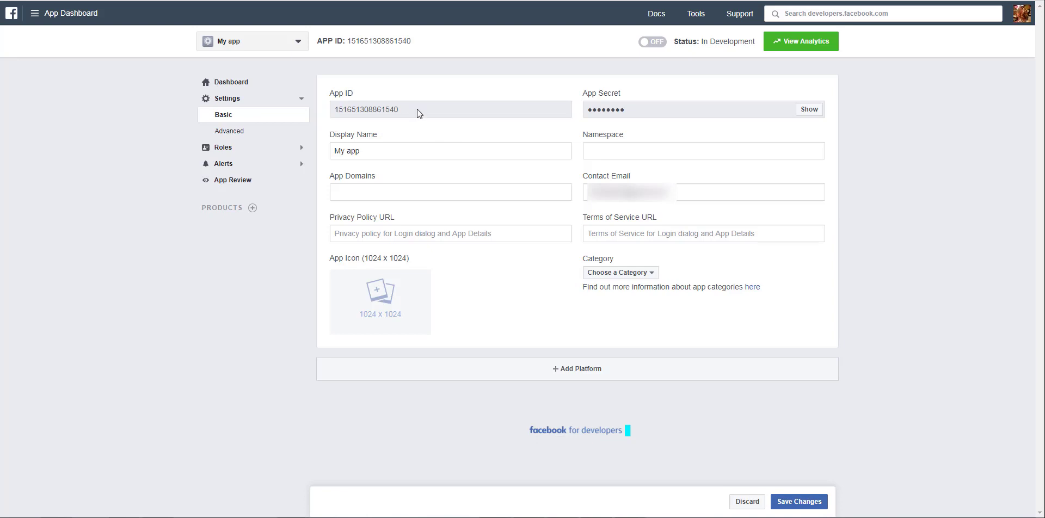
pyautogui.moveTo(417, 112); pyautogui.dragTo(335, 117)
pyautogui.hotkey('ctrl', 'c')
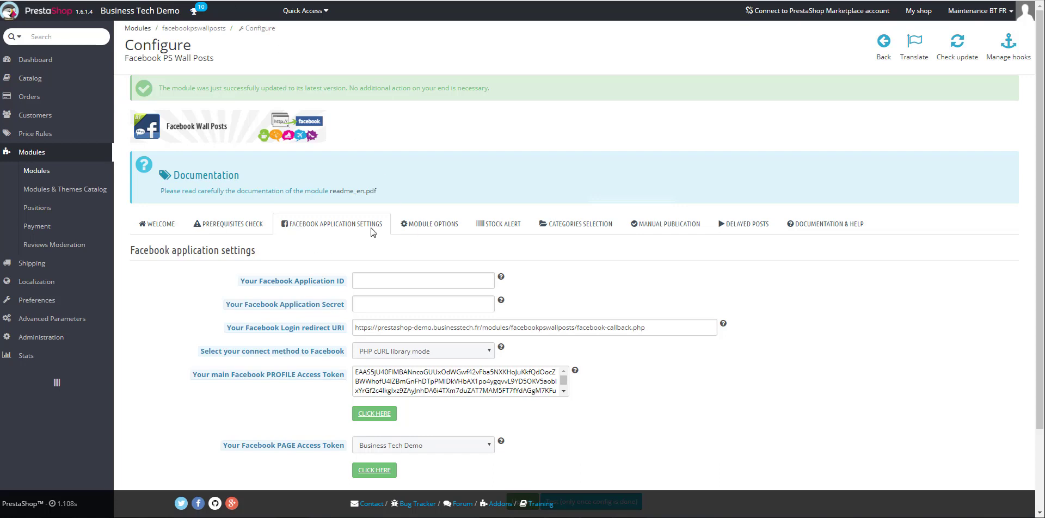
pyautogui.moveTo(267, 284)
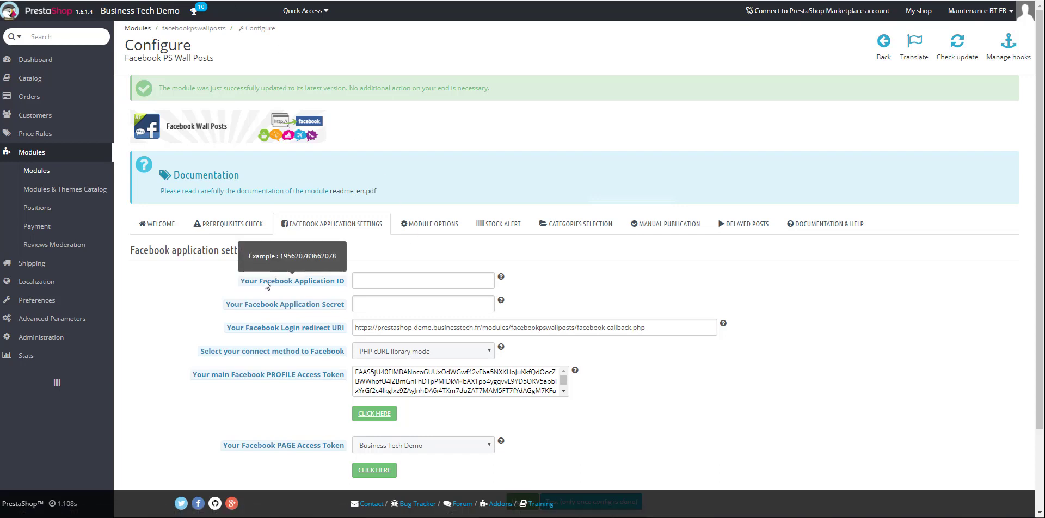
pyautogui.click(388, 285)
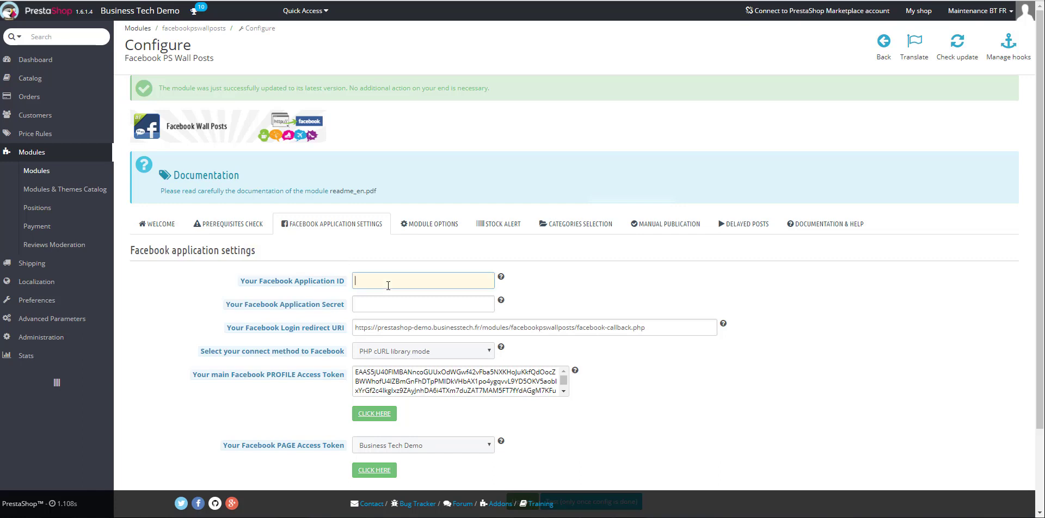
pyautogui.hotkey('ctrl', 'v')
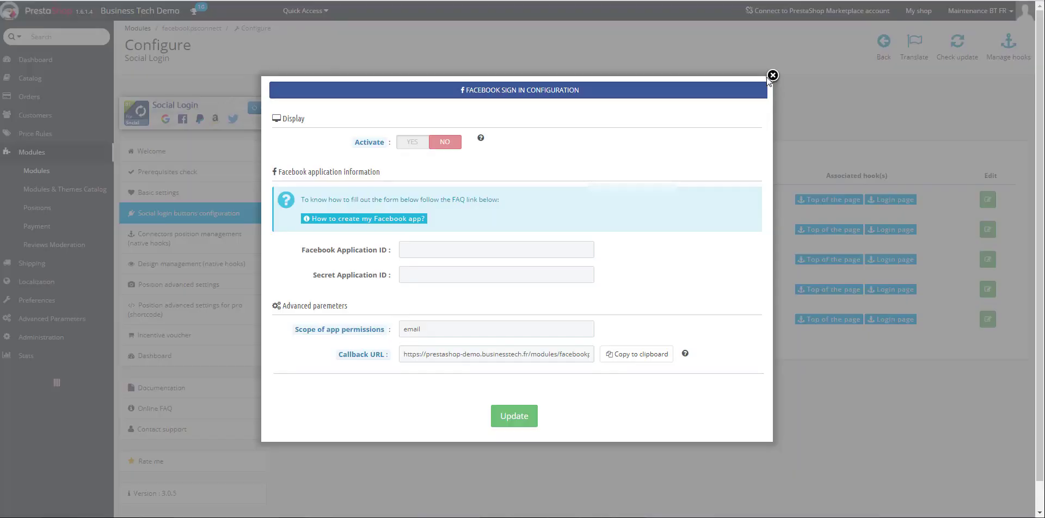
# - Paste the App ID into the Facebook Application ID field of the Social Login module's Facebook connector configuration
pyautogui.click(772, 75)
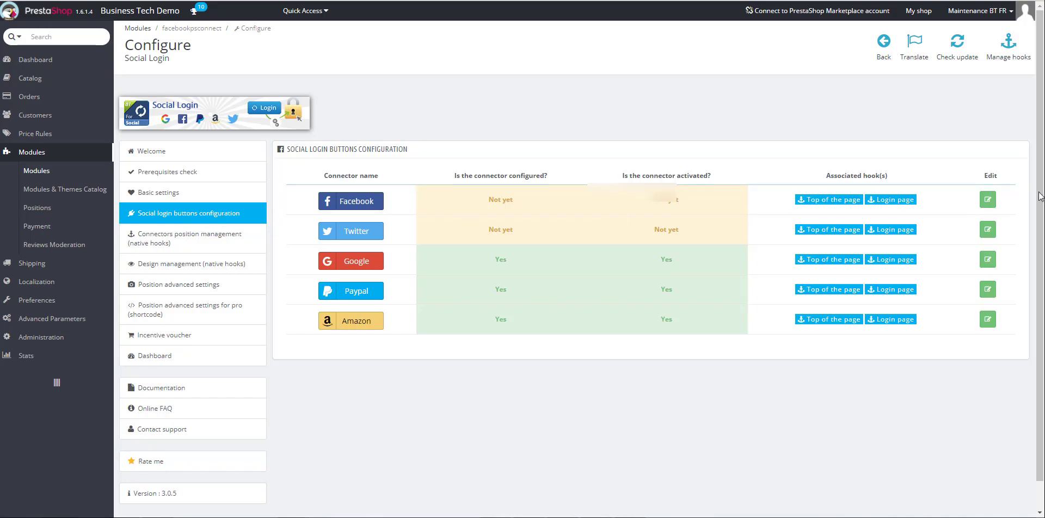
pyautogui.click(989, 203)
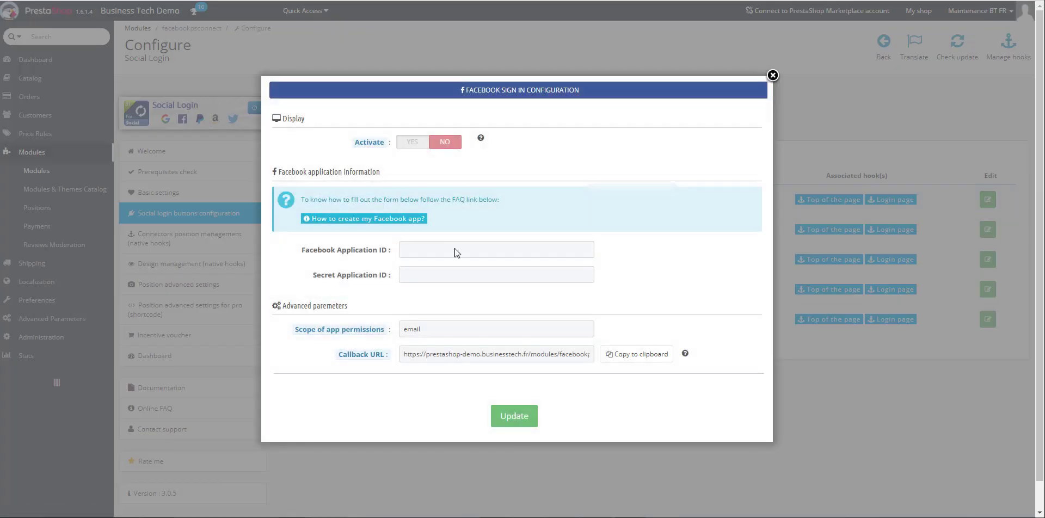
pyautogui.click(416, 248)
pyautogui.hotkey('ctrl', 'v')
pyautogui.click(646, 248)
# - Switch back to the Facebook App Dashboard and reveal the App Secret by re-entering the account password
pyautogui.hotkey('alt', 'Tab')
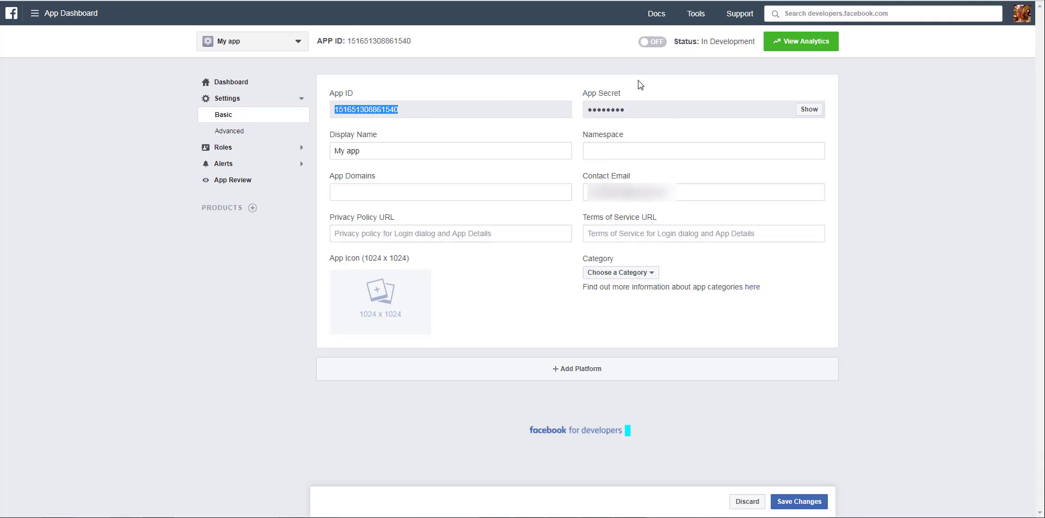
pyautogui.click(810, 110)
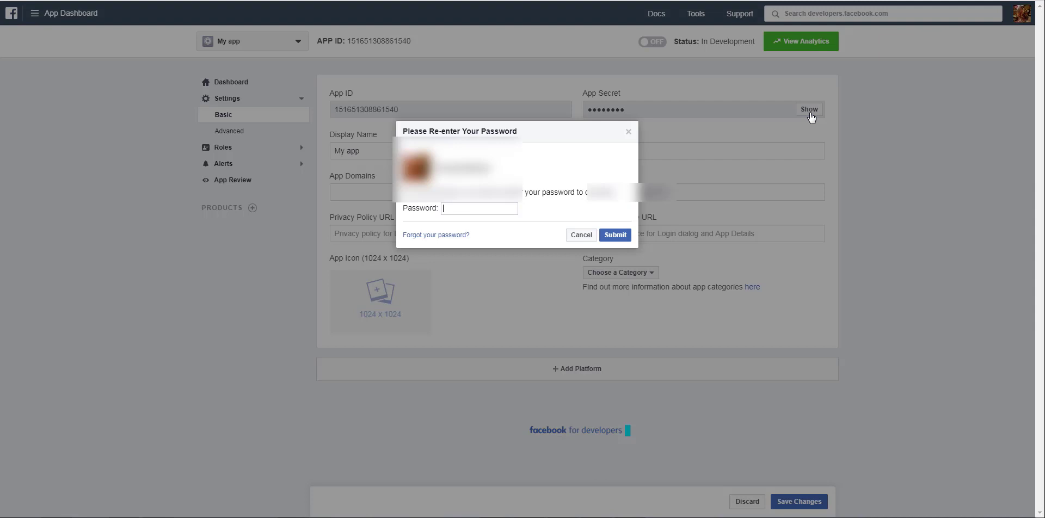
pyautogui.hotkey('ctrl', 'v')
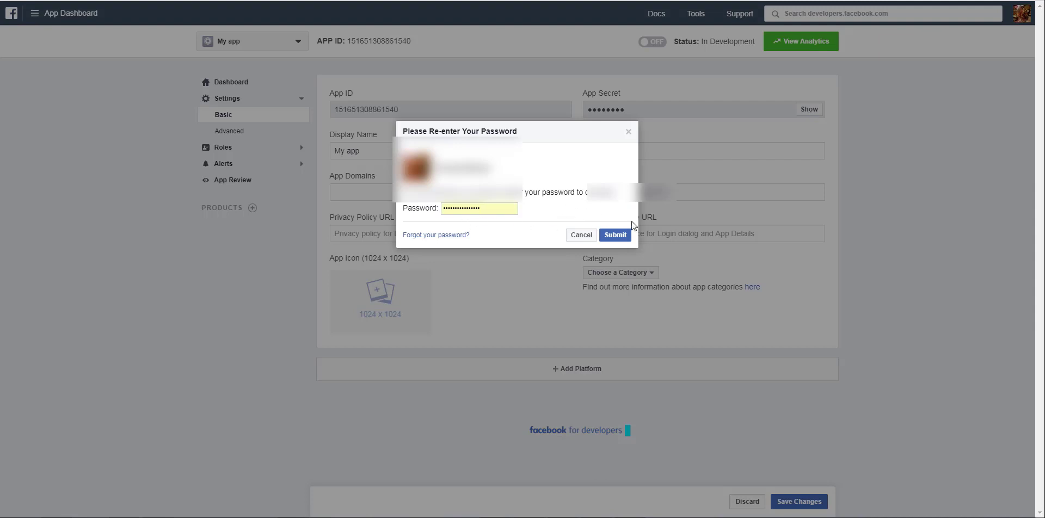
pyautogui.click(623, 238)
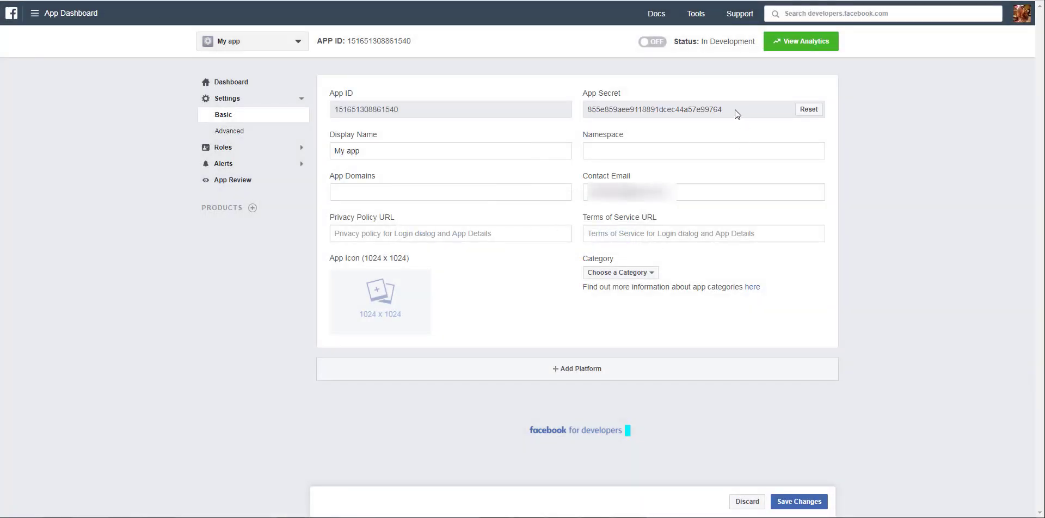
# - Copy the App Secret into the application secret fields of both PrestaShop modules, Facebook Wall Posts and Social Login
pyautogui.moveTo(737, 110); pyautogui.dragTo(581, 117)
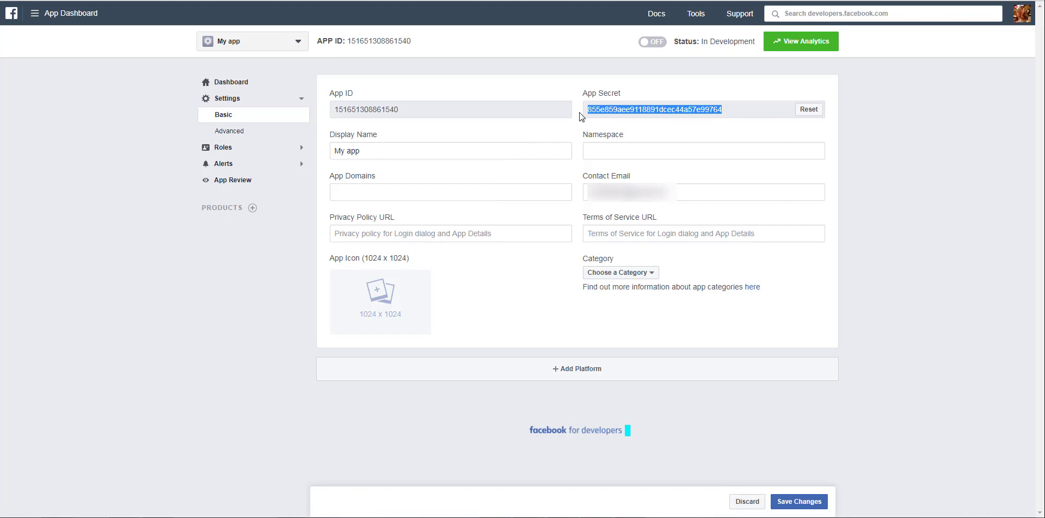
pyautogui.hotkey('ctrl', 'c')
pyautogui.hotkey('ctrl', 'Tab')
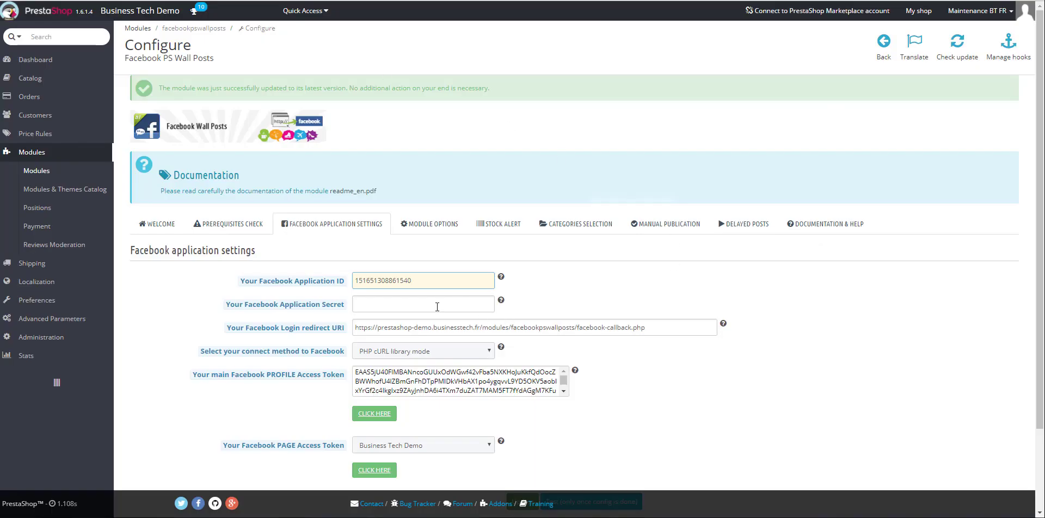
pyautogui.click(436, 305)
pyautogui.hotkey('ctrl', 'v')
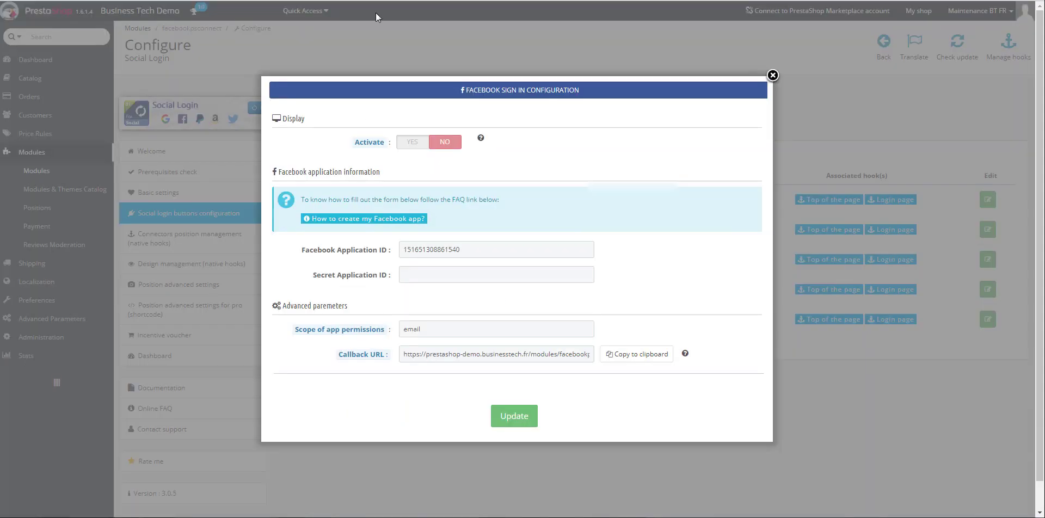
pyautogui.click(534, 276)
pyautogui.hotkey('ctrl', 'v')
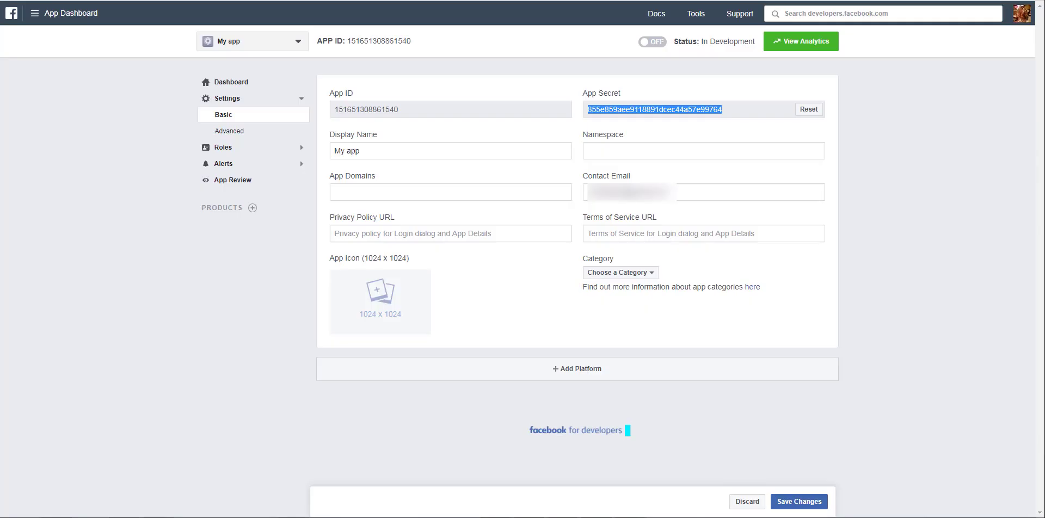
# - Return to the Facebook app's basic settings and add prestashop-demo.businesstech.fr as the app domain
pyautogui.click(343, 190)
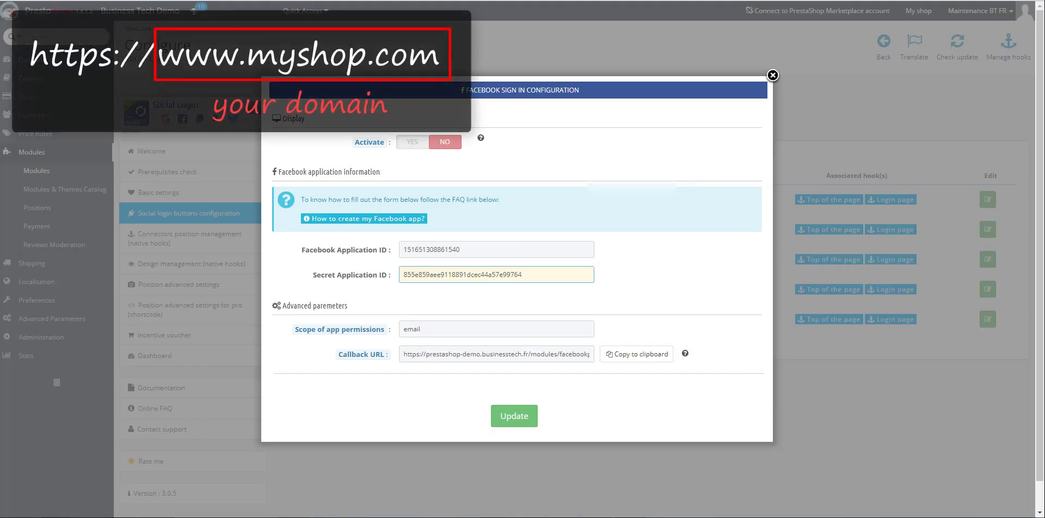
pyautogui.hotkey('ctrl', 'l')
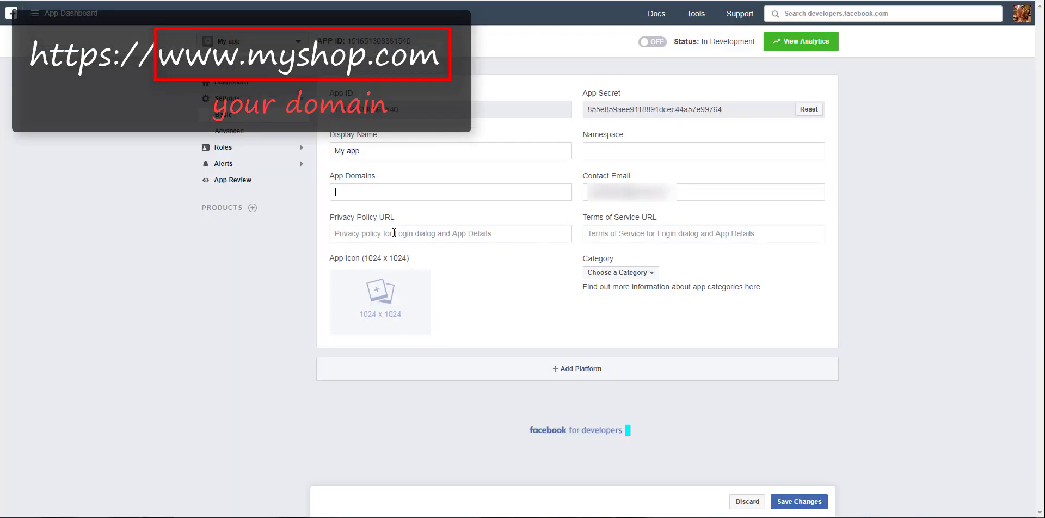
pyautogui.click(374, 191)
pyautogui.write('prestashop')
pyautogui.press('Down')
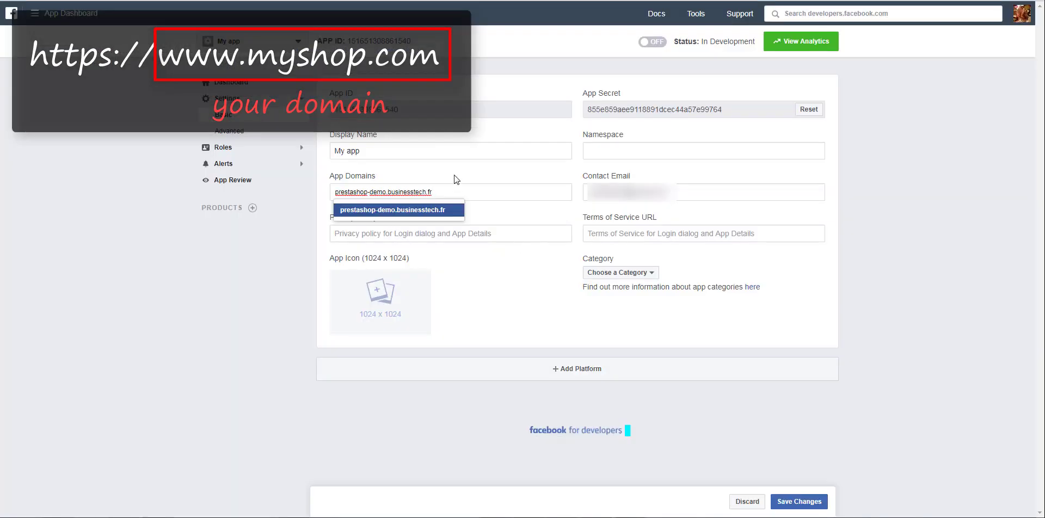
pyautogui.press('Return')
# - Set the privacy policy URL to the shop's terms page address and choose Shopping as the app category
pyautogui.press('Tab')
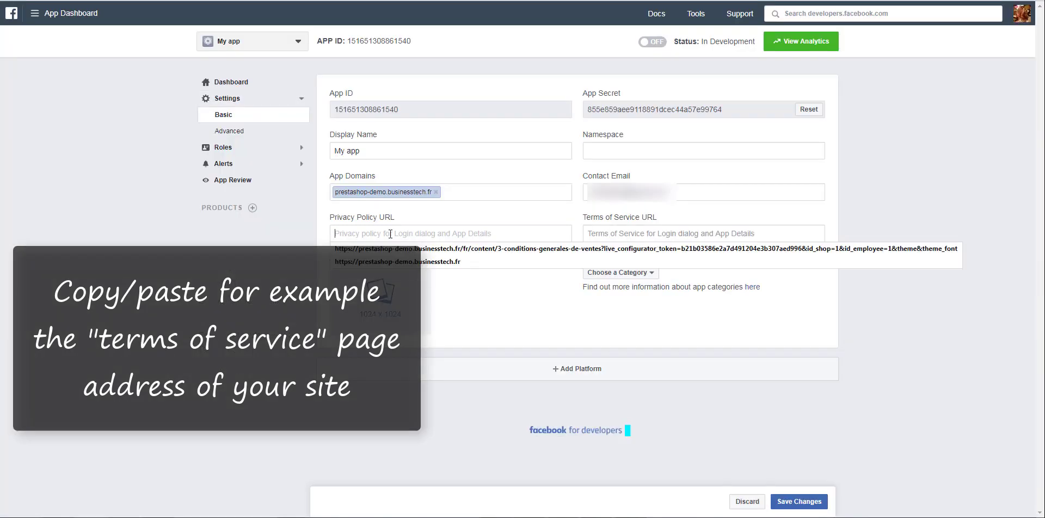
pyautogui.hotkey('ctrl', 'v')
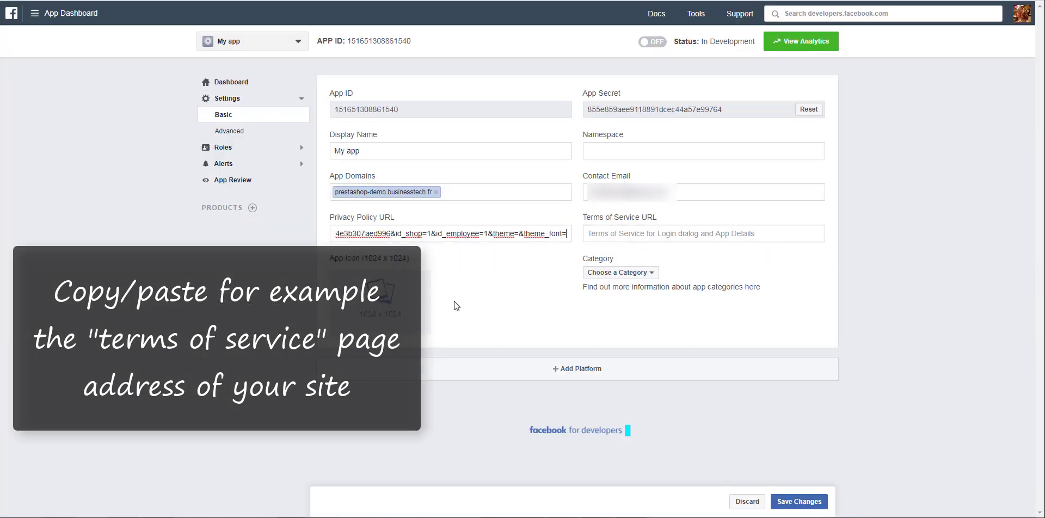
pyautogui.click(456, 306)
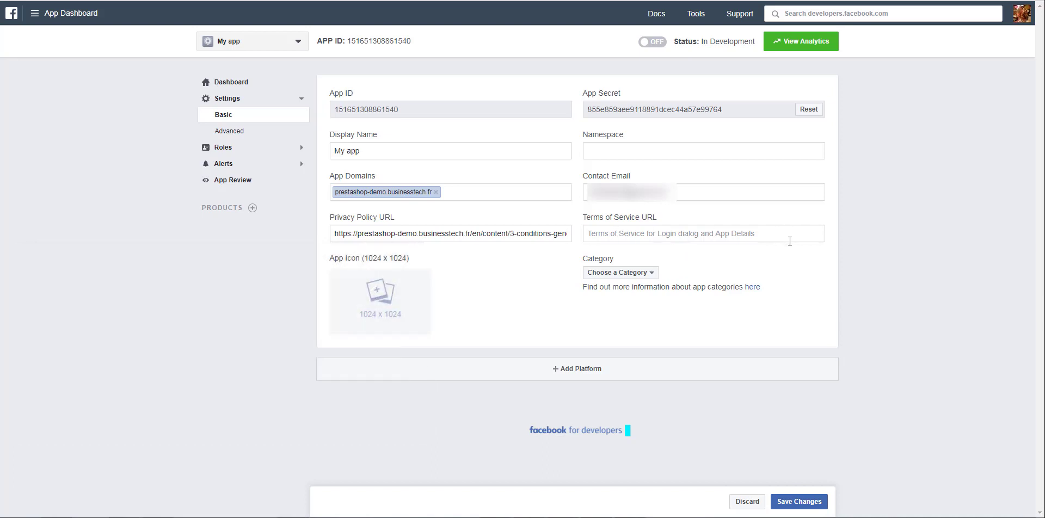
pyautogui.click(652, 275)
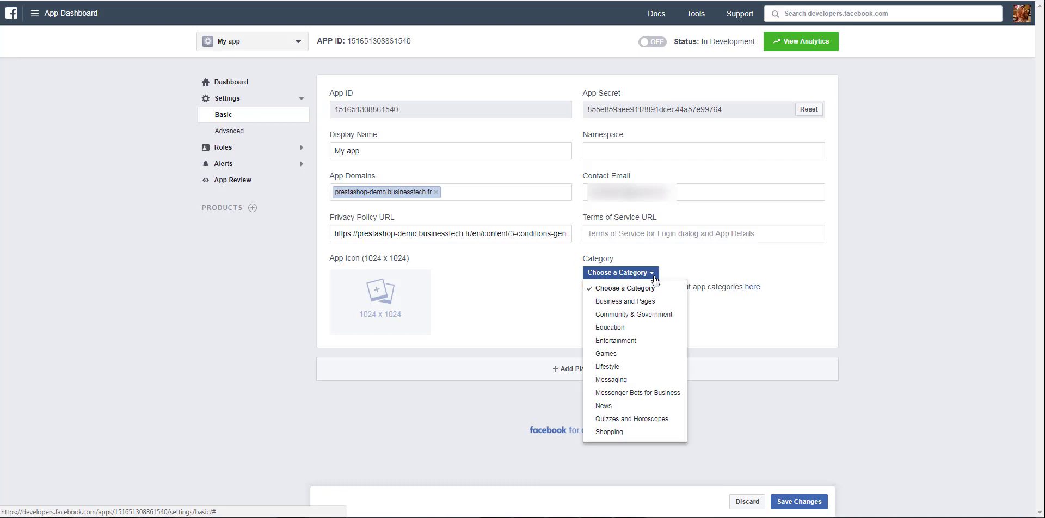
pyautogui.click(613, 432)
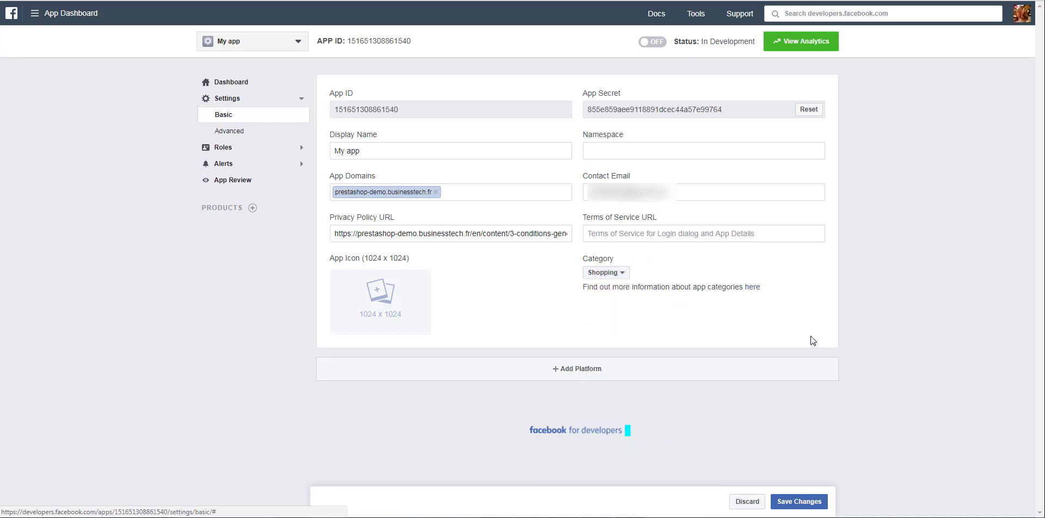
pyautogui.click(588, 372)
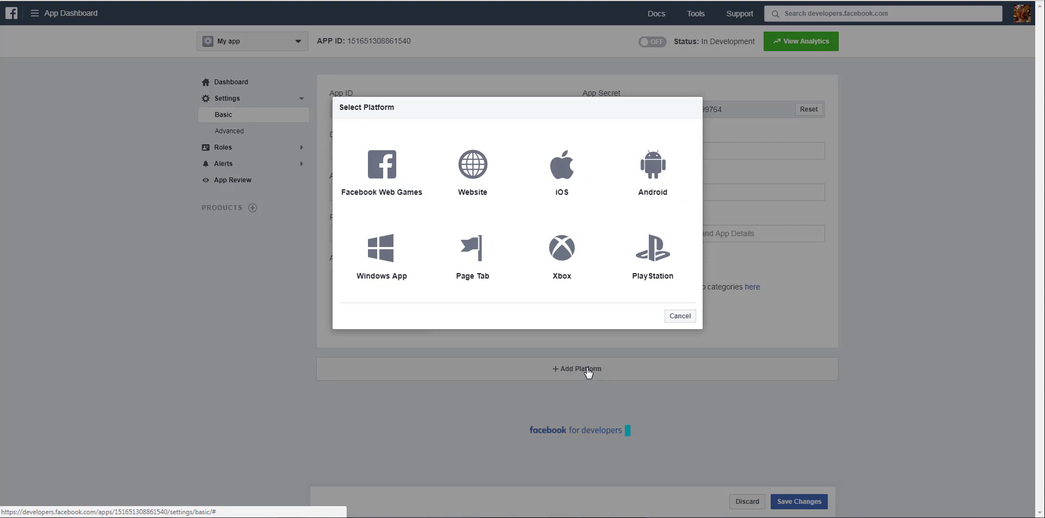
pyautogui.click(476, 173)
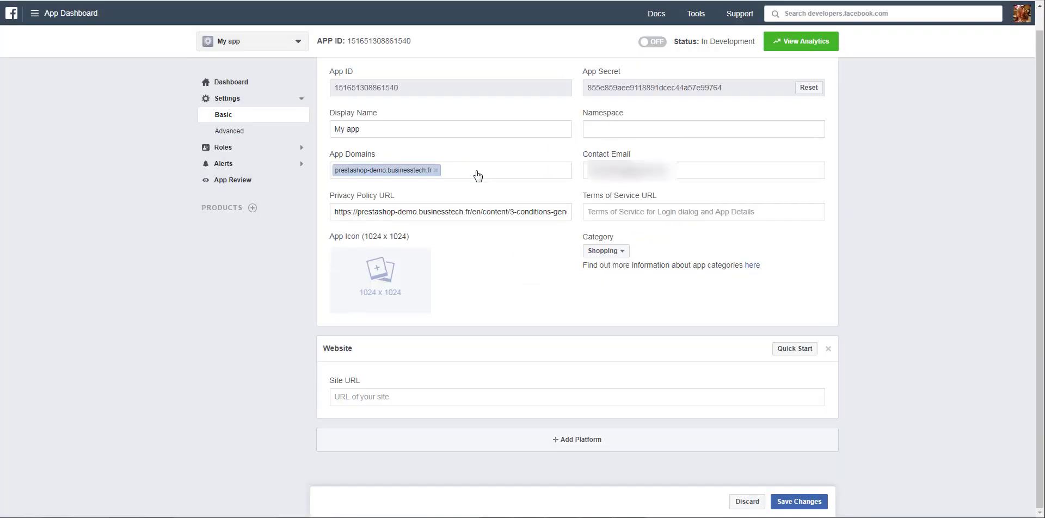
pyautogui.click(365, 397)
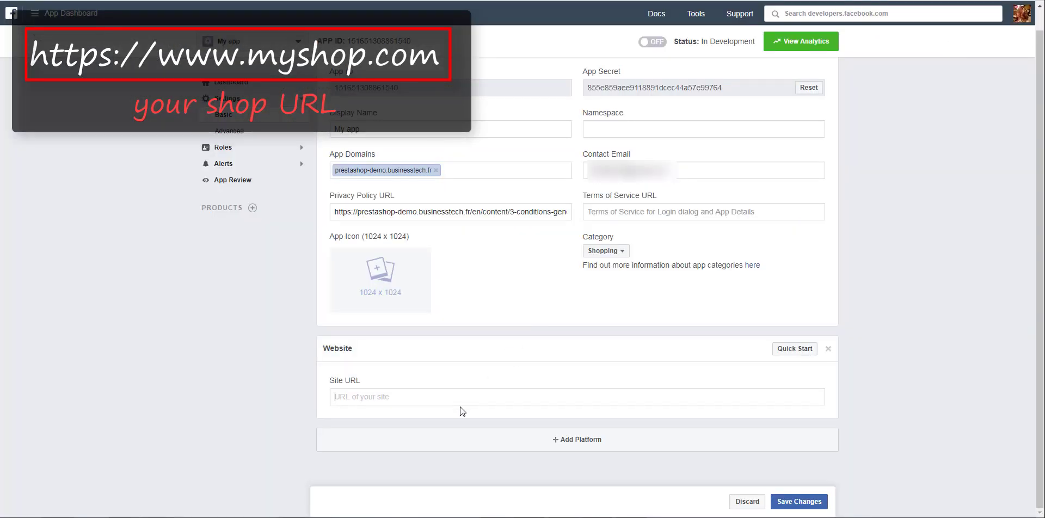
pyautogui.hotkey('ctrl', 'v')
pyautogui.click(609, 389)
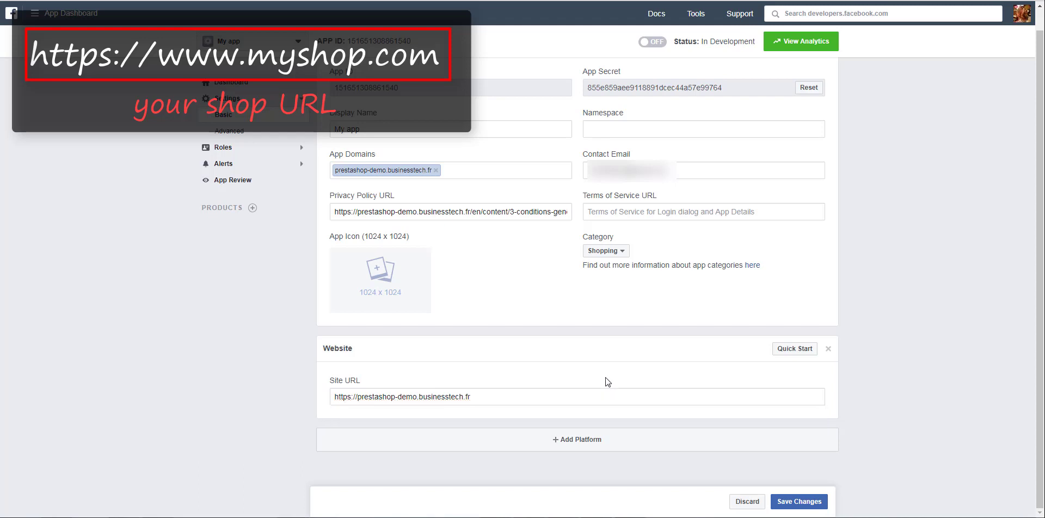
pyautogui.click(806, 504)
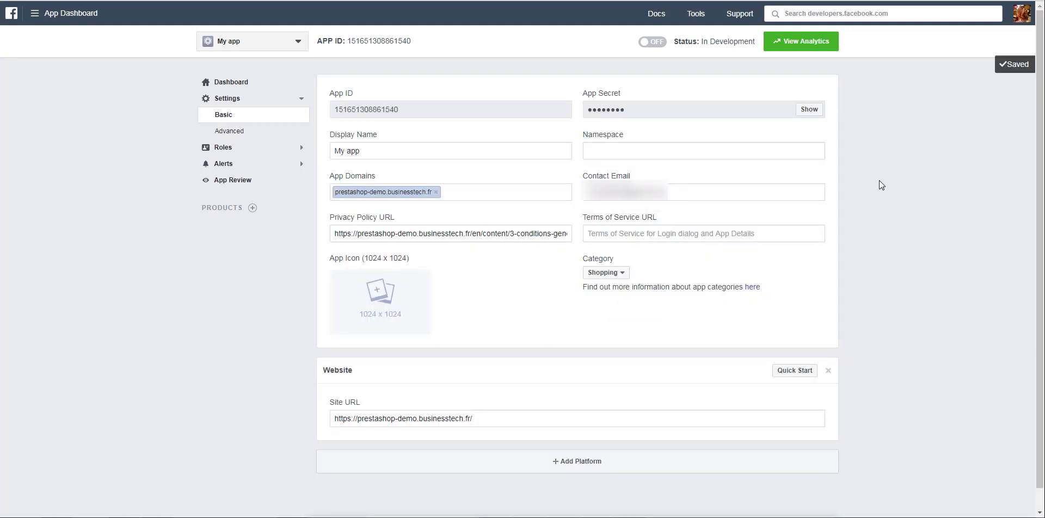
# - Add the Facebook Login product to the app and open that product's settings
pyautogui.click(253, 211)
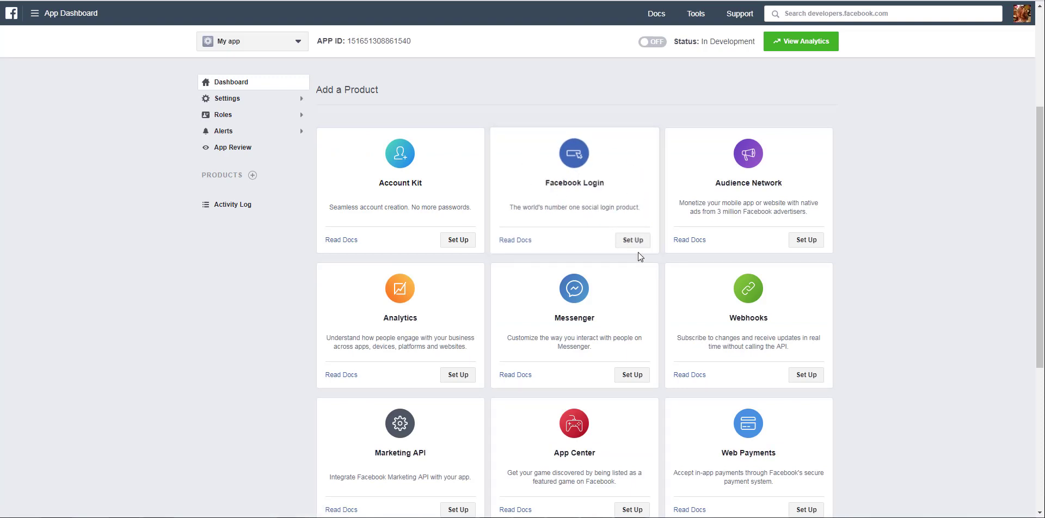
pyautogui.click(632, 241)
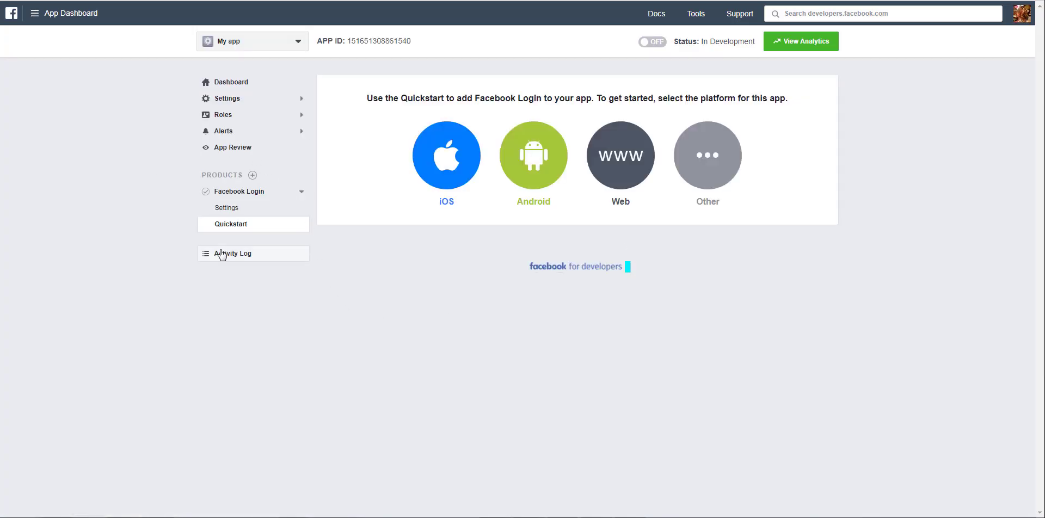
pyautogui.click(246, 211)
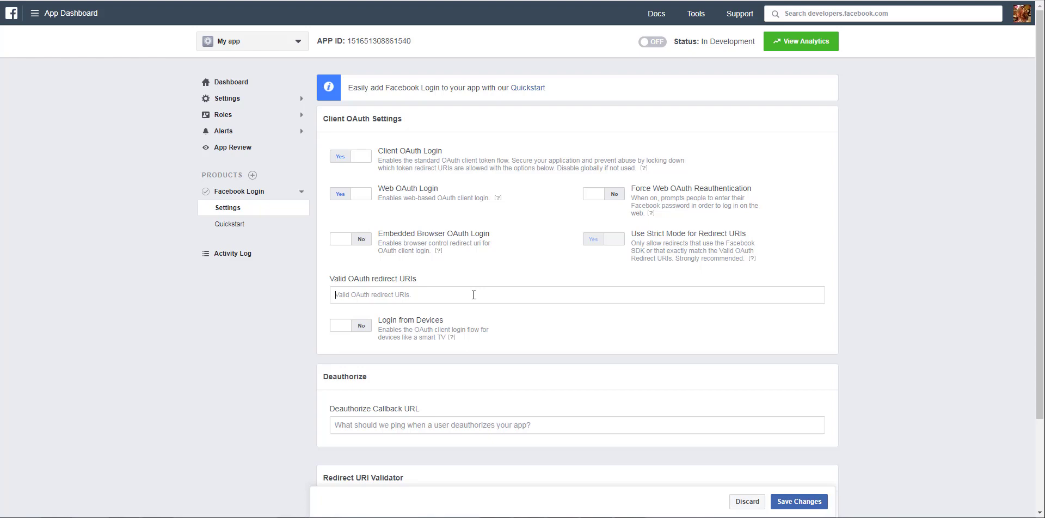
# - Copy the Facebook Login redirect URI from PrestaShop's Facebook Wall Posts module and add it to the Facebook app's valid OAuth redirect URIs
pyautogui.click(474, 294)
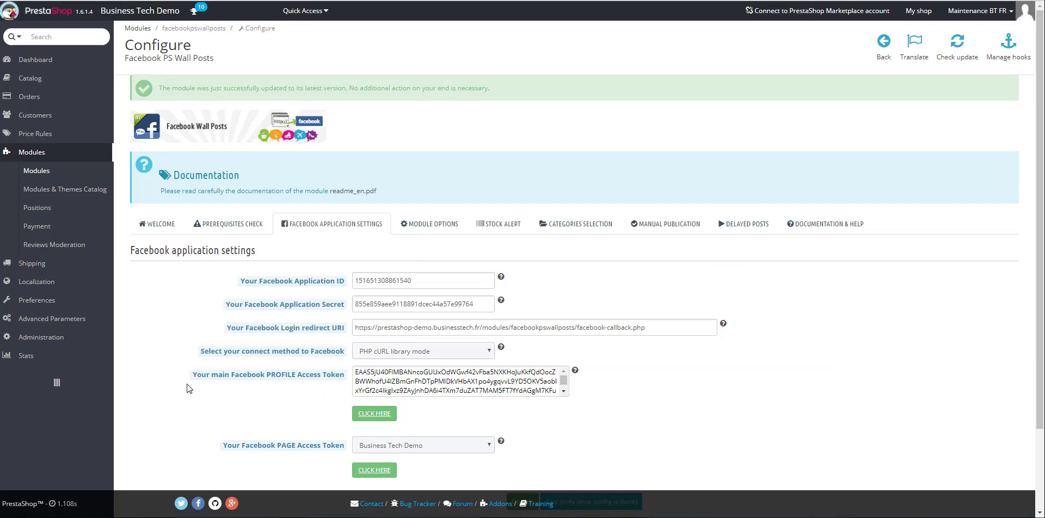
pyautogui.scroll(-2, 182, 389)
pyautogui.tripleClick(450, 229)
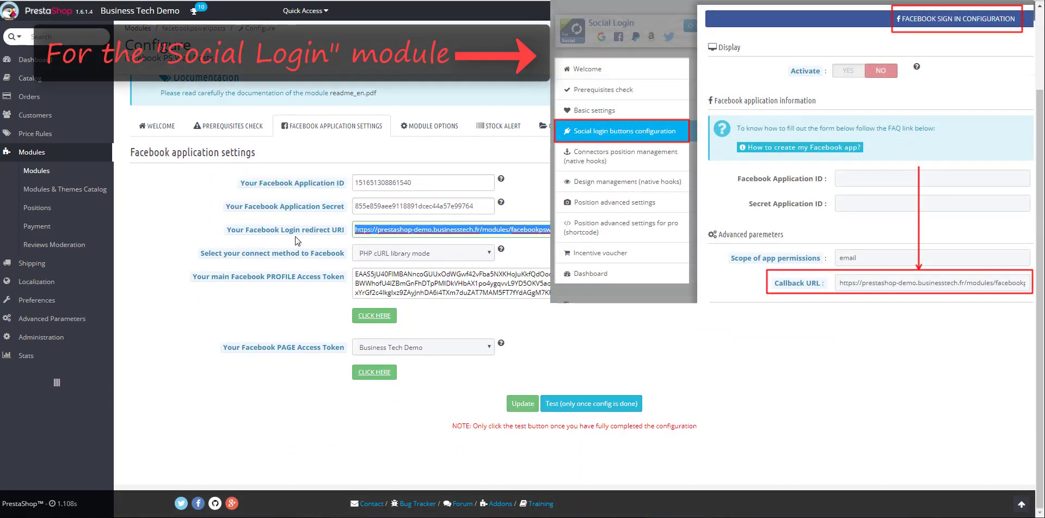
pyautogui.moveTo(319, 236)
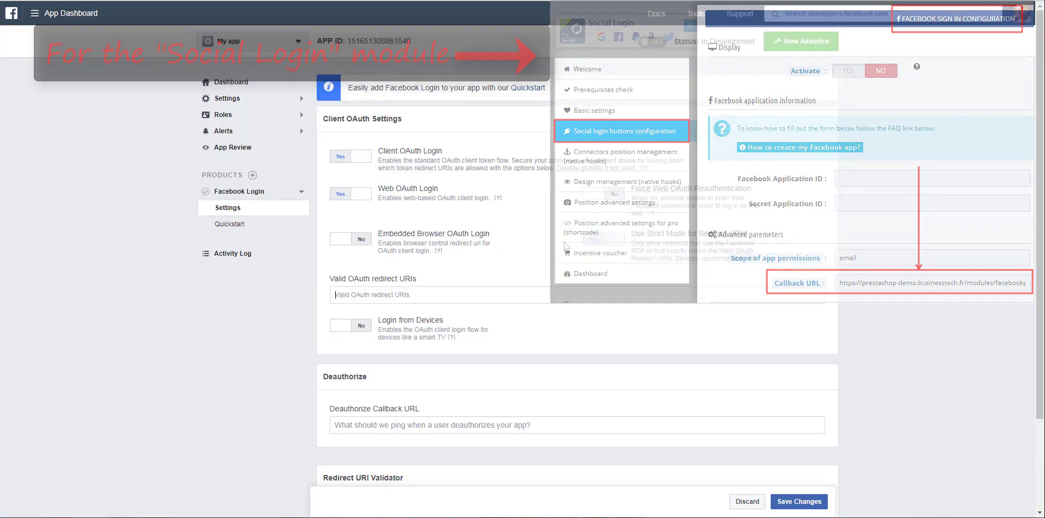
pyautogui.write('https://prestashop-demo.businesstech.fr/modules/facebookpswallposts/facebook-callback.php')
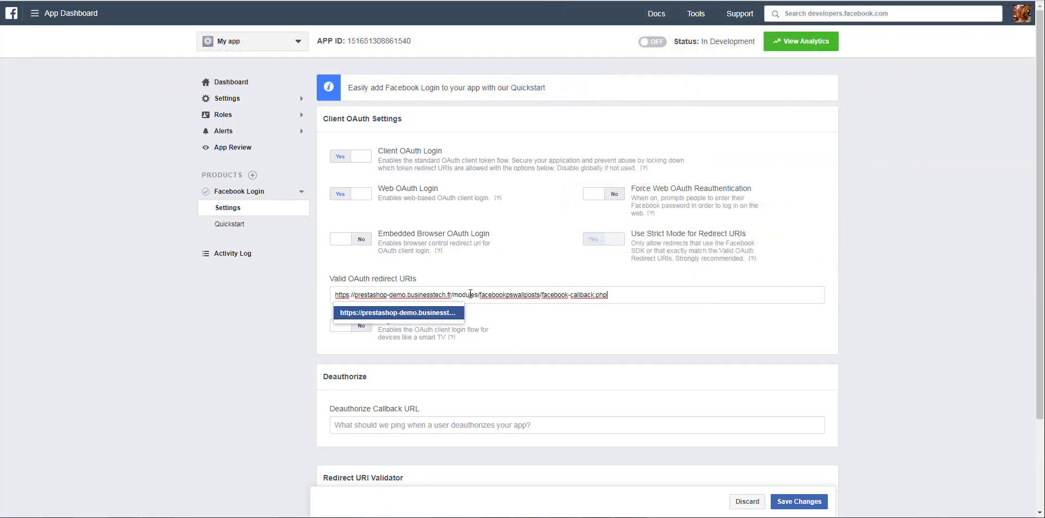
pyautogui.press('Return')
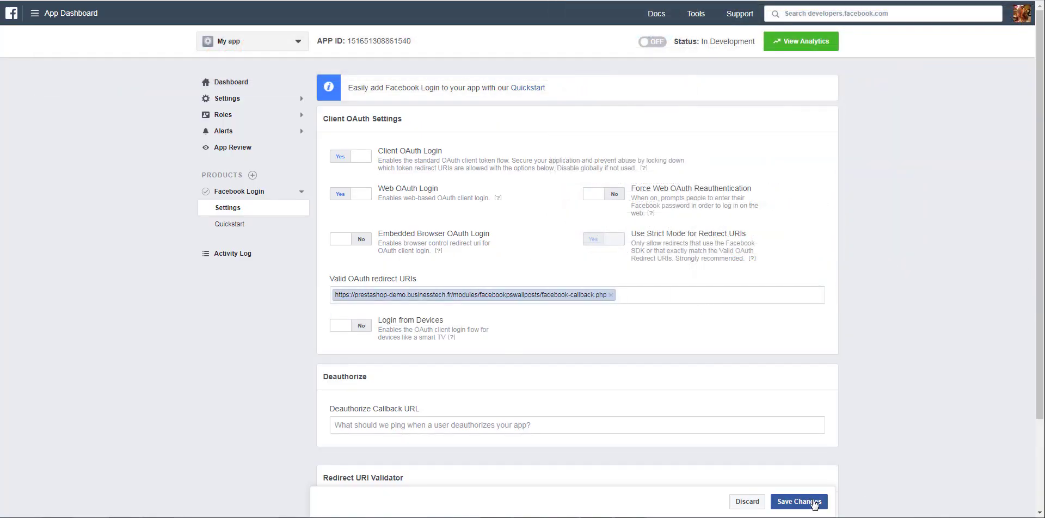